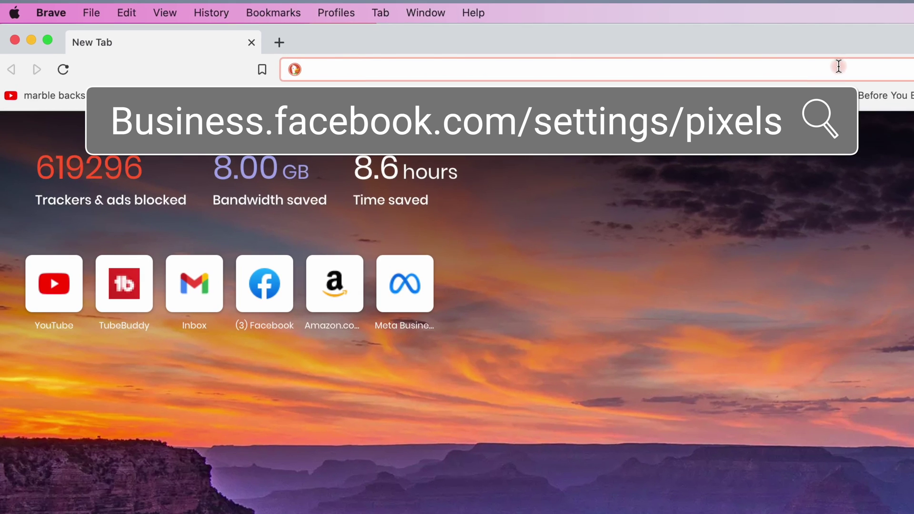
Go to business.facebook.com/settings/pixels in Brave.
text(business.facebook.com/settings/pixels)
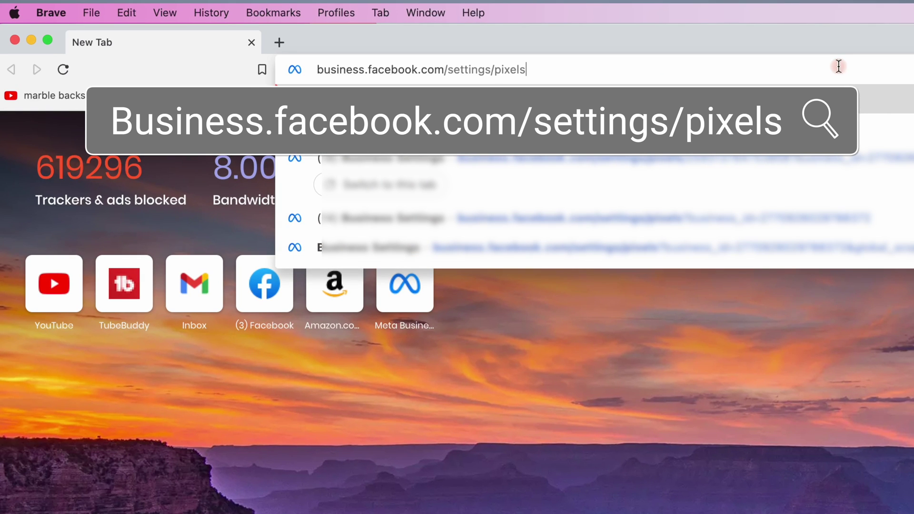
key(Return)
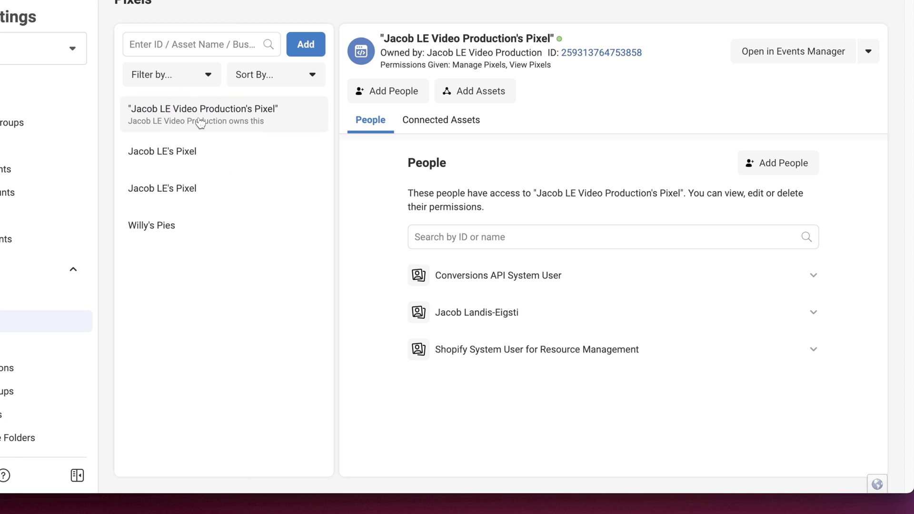
Open the video production business's pixel in Events Manager.
click(807, 55)
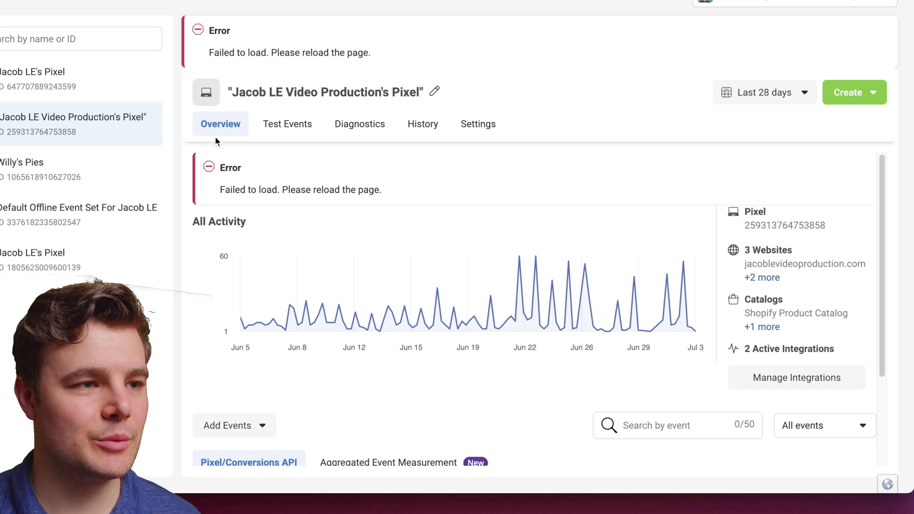
Go to the pixel's Settings and list the Conversions API partner integrations.
click(460, 130)
scroll(562, 243, down, 10)
scroll(563, 243, down, 1)
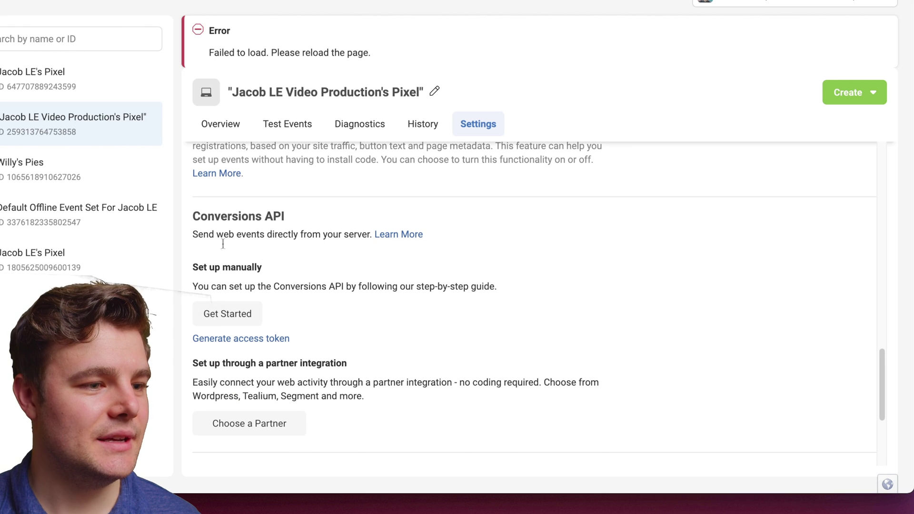
click(258, 428)
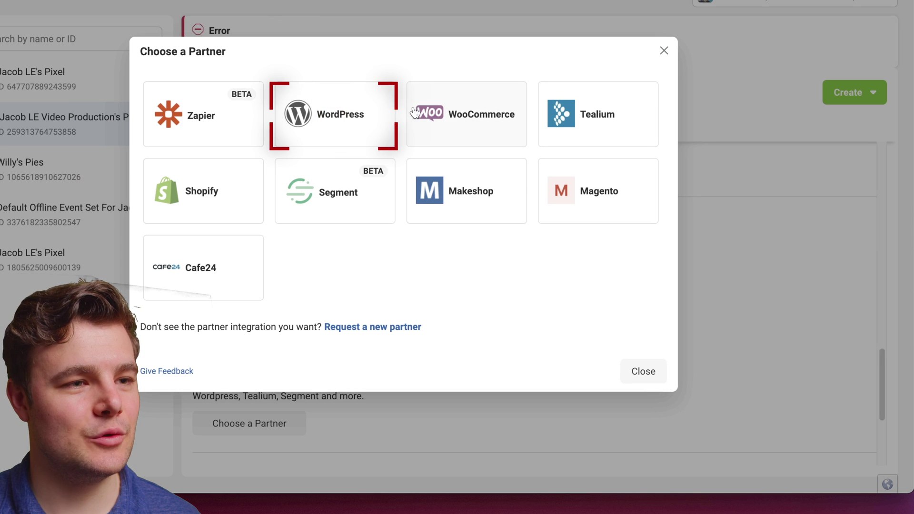
Choose WordPress as the partner and advance past the install-plugin instructions.
click(312, 134)
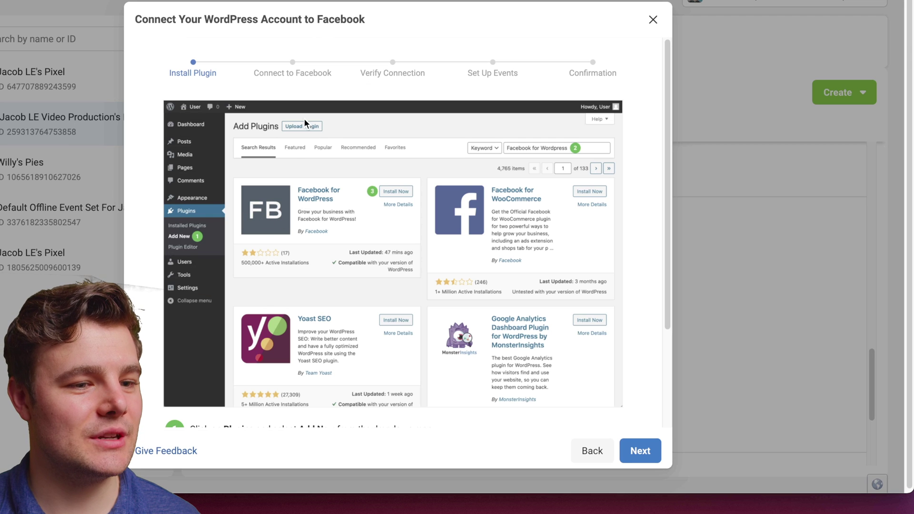
scroll(303, 190, down, 5)
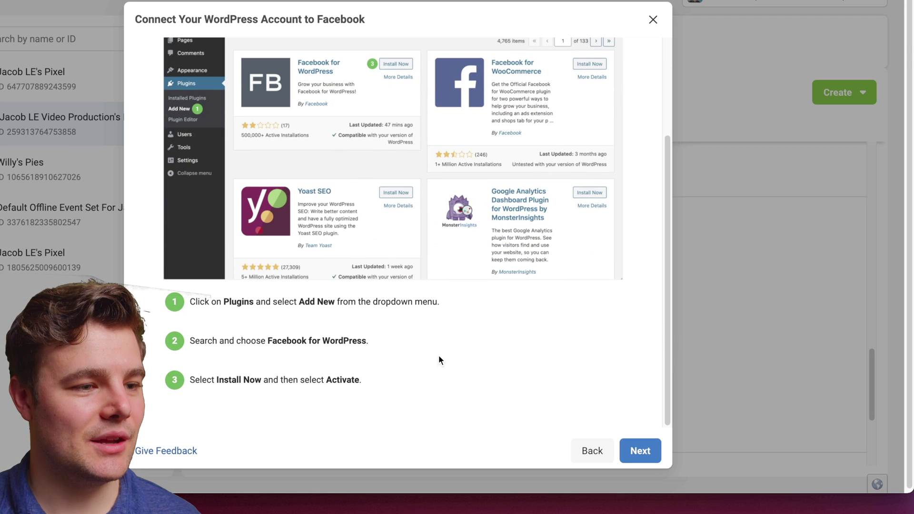
click(631, 451)
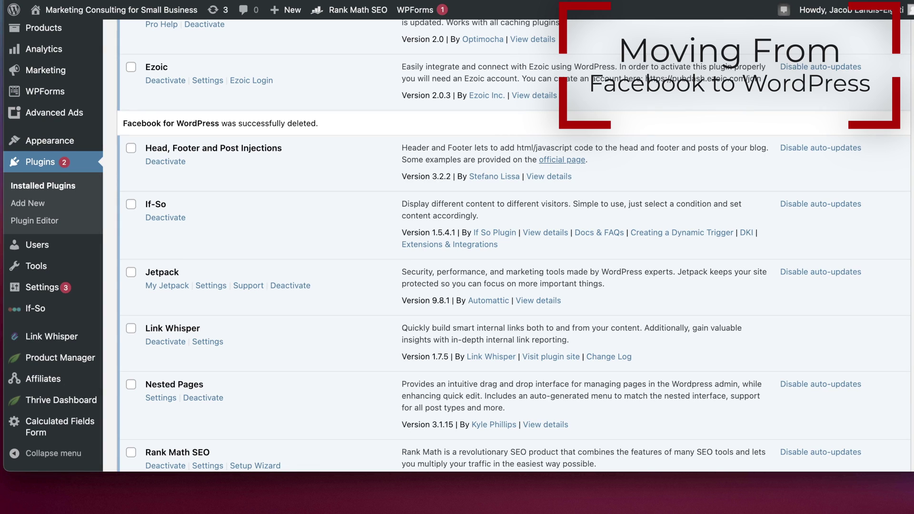
Find Facebook for WordPress in the plugin directory, install it and activate it.
scroll(239, 193, up, 10)
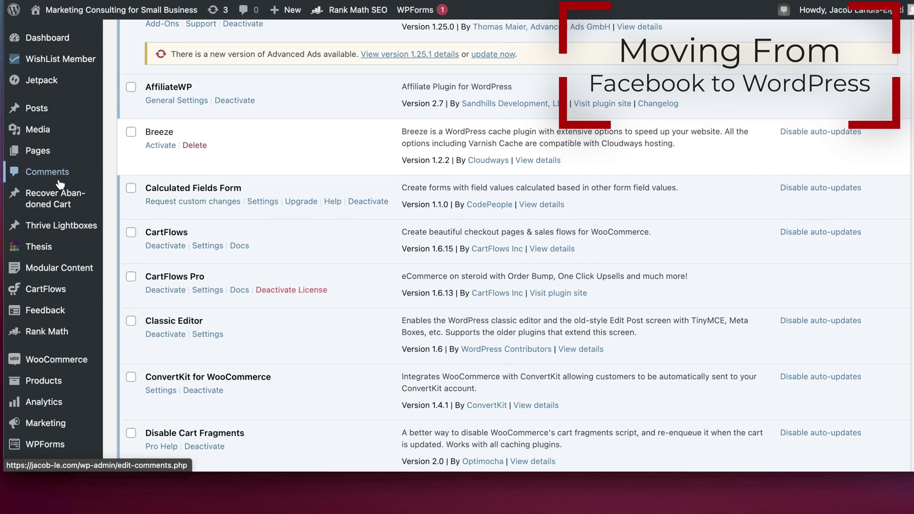
scroll(50, 190, down, 4)
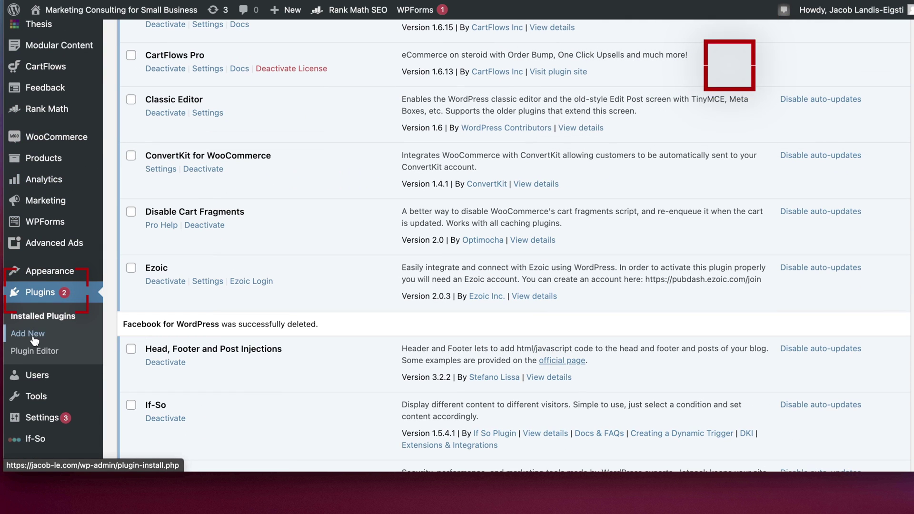
click(22, 336)
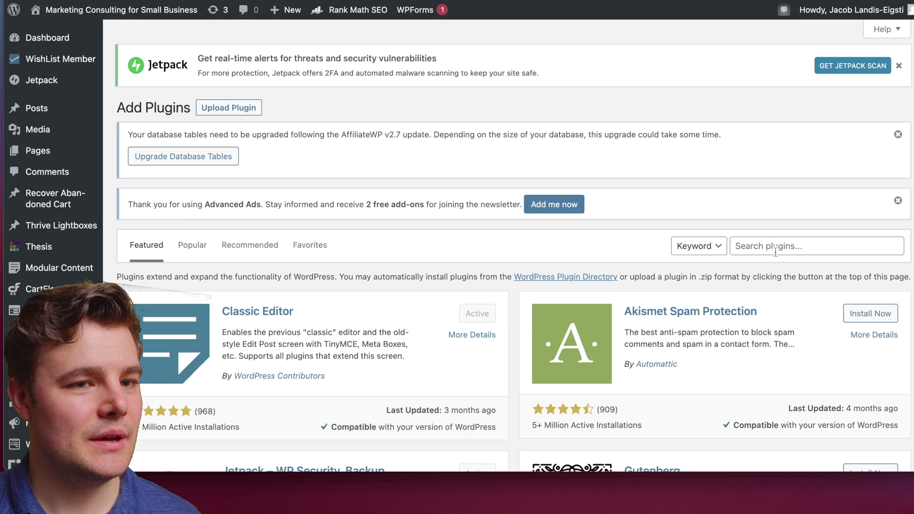
click(777, 248)
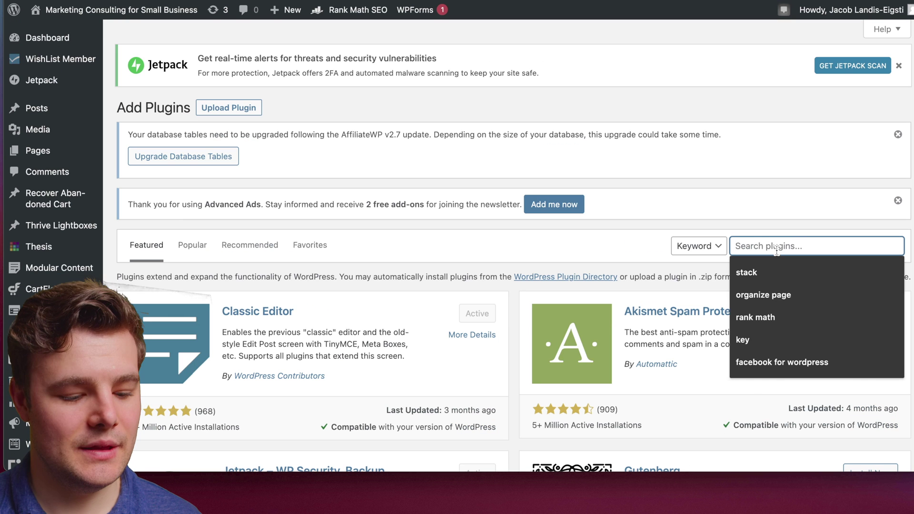
text(facebook for wordpress)
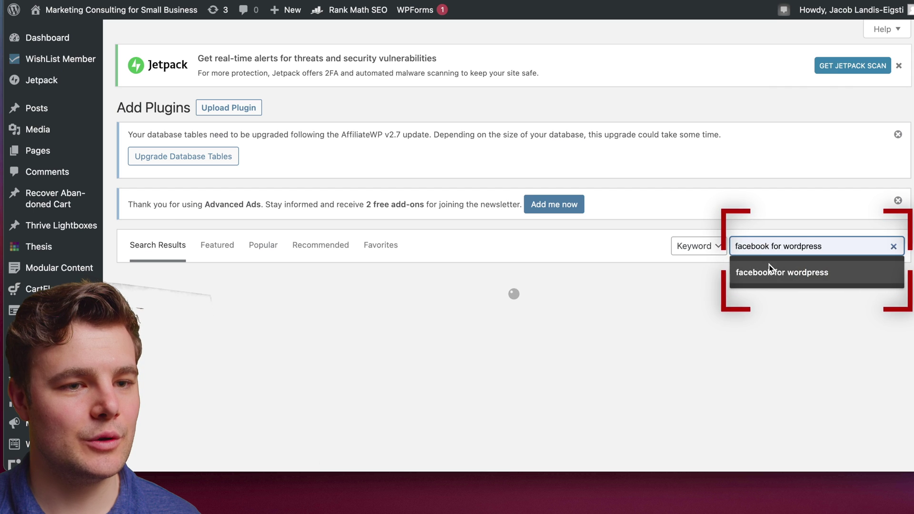
click(769, 264)
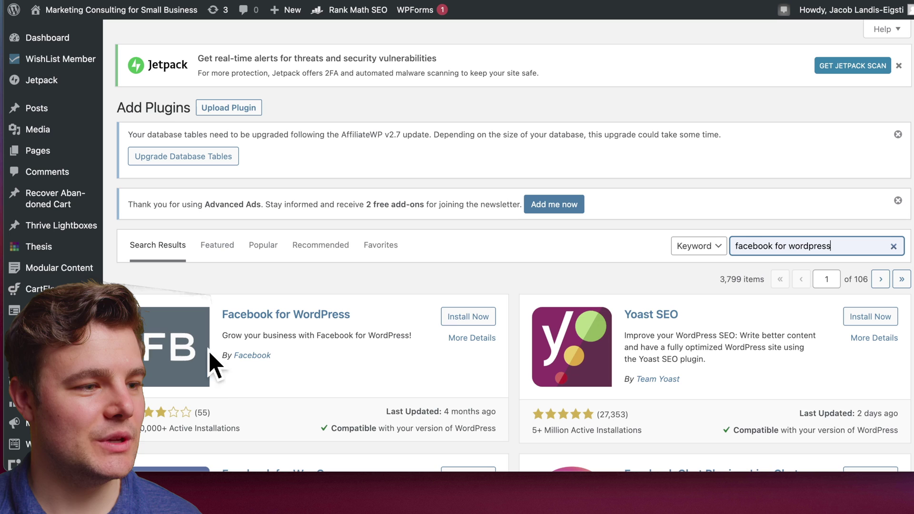
click(461, 317)
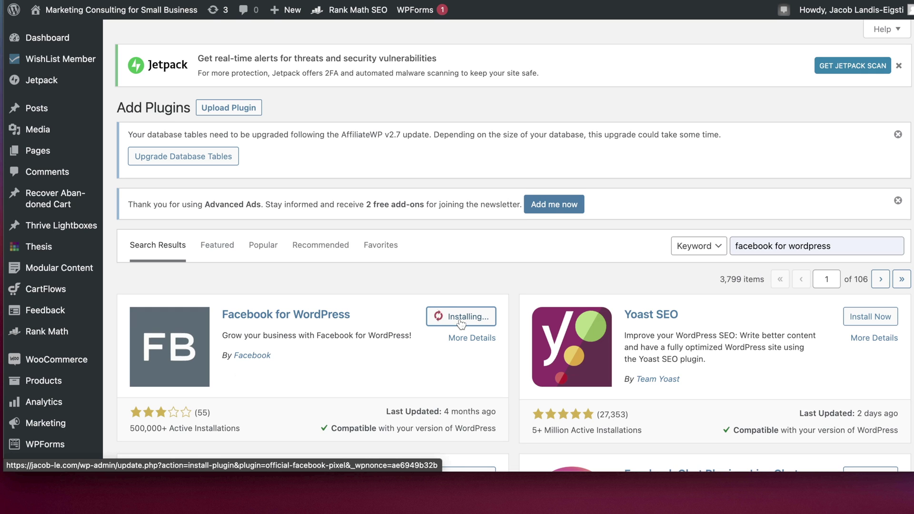
click(474, 319)
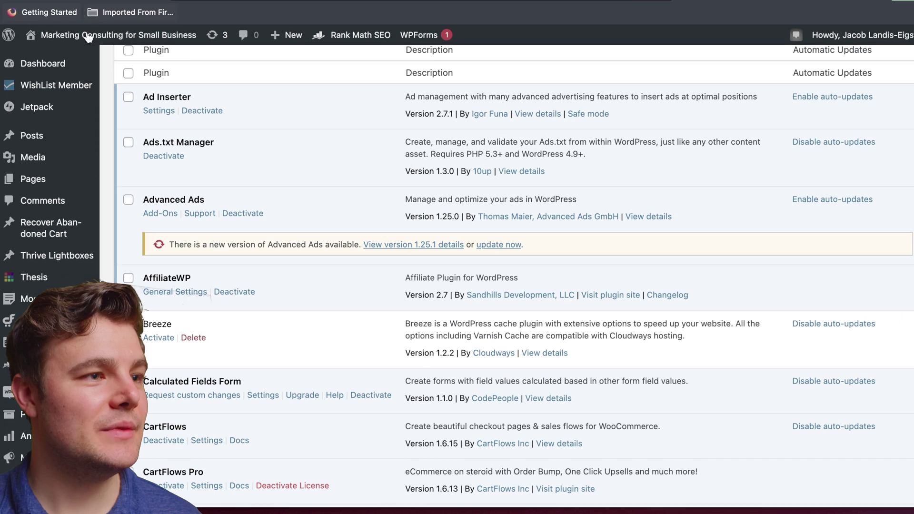
Open the Facebook for WordPress settings from the Installed Plugins list.
scroll(284, 177, down, 10)
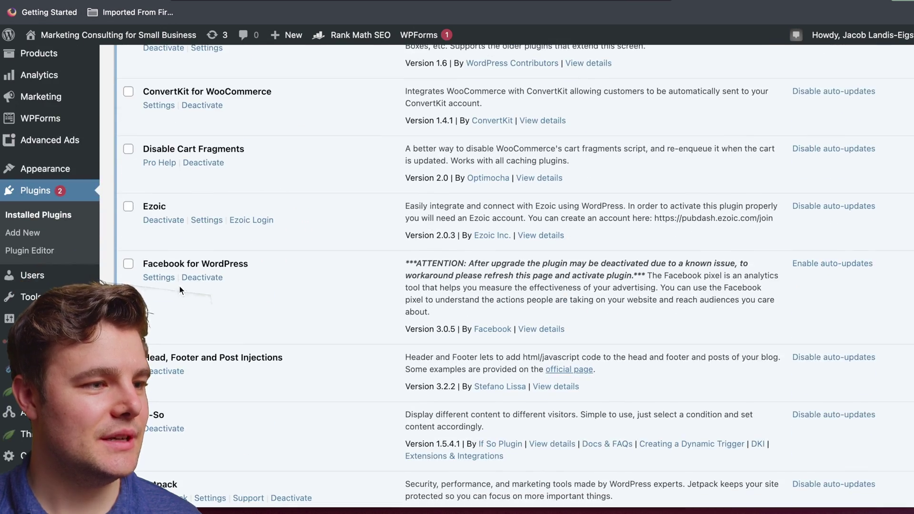
click(160, 279)
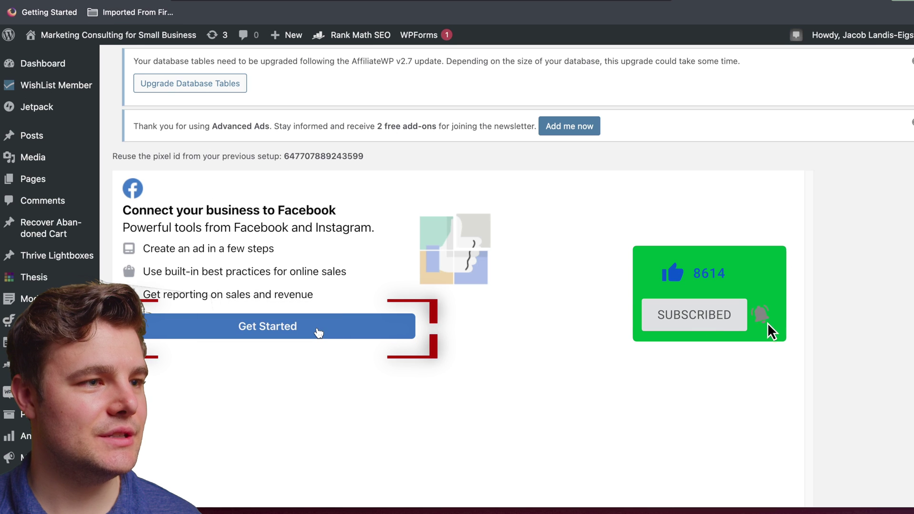
Start connecting to Facebook with the linked account and accept the WordPress App permissions.
click(318, 334)
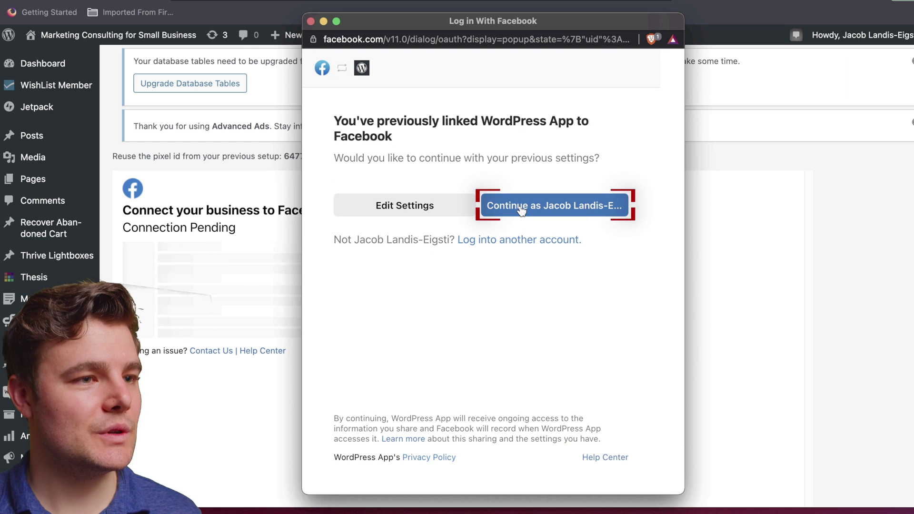
click(522, 210)
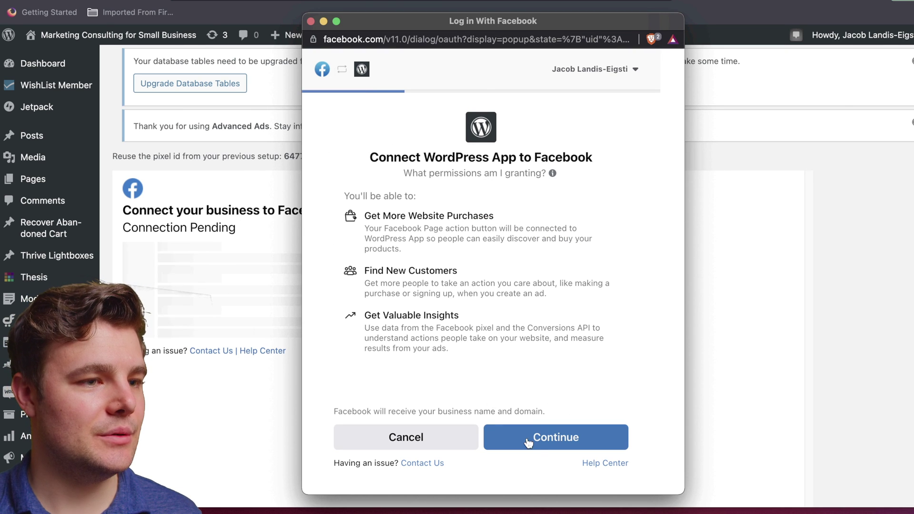
click(547, 438)
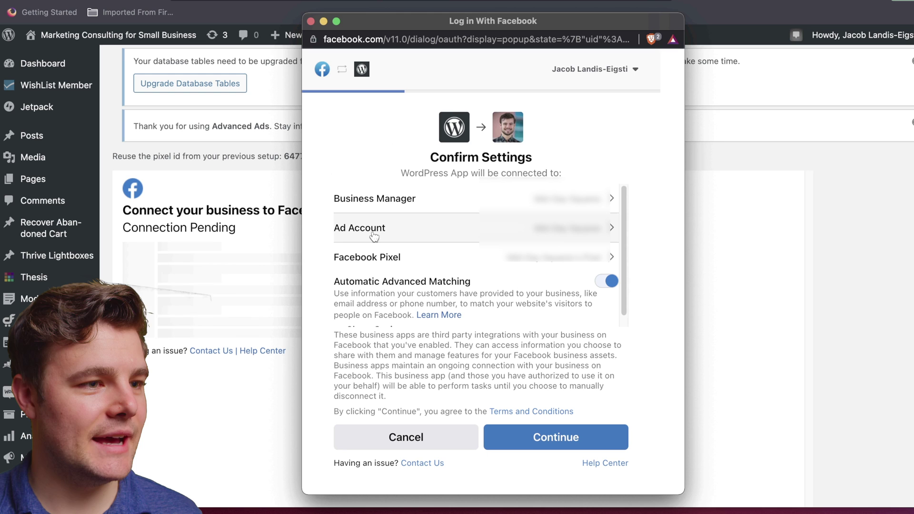
Select the top business manager, the ad account and the first pixel for the connection.
click(557, 437)
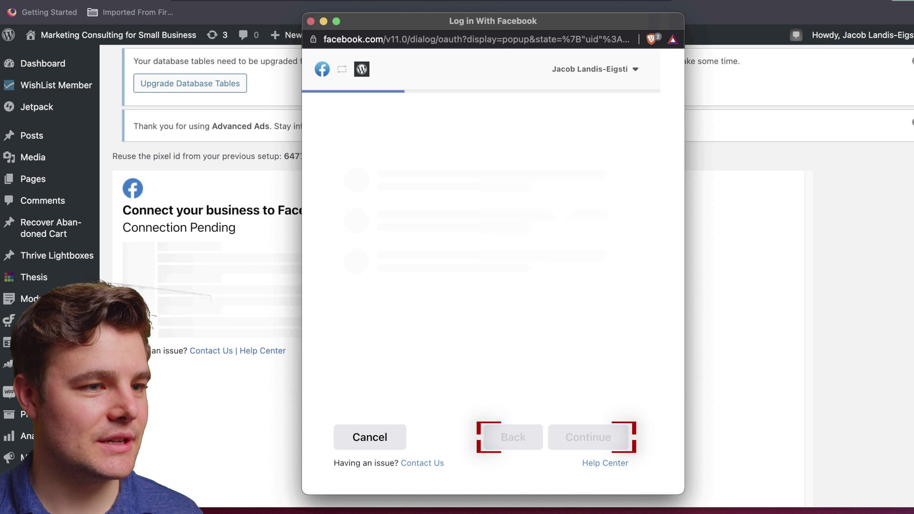
scroll(481, 324, down, 5)
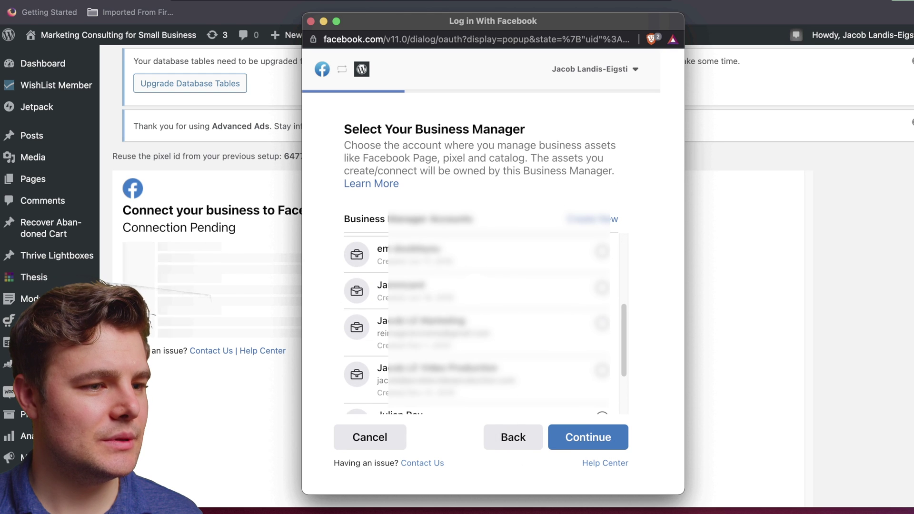
scroll(448, 298, up, 2)
click(476, 262)
click(585, 443)
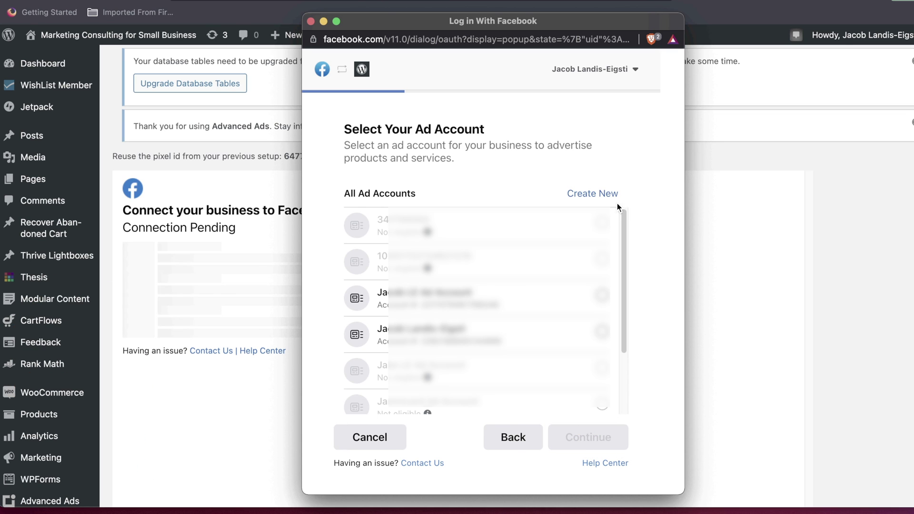
click(448, 297)
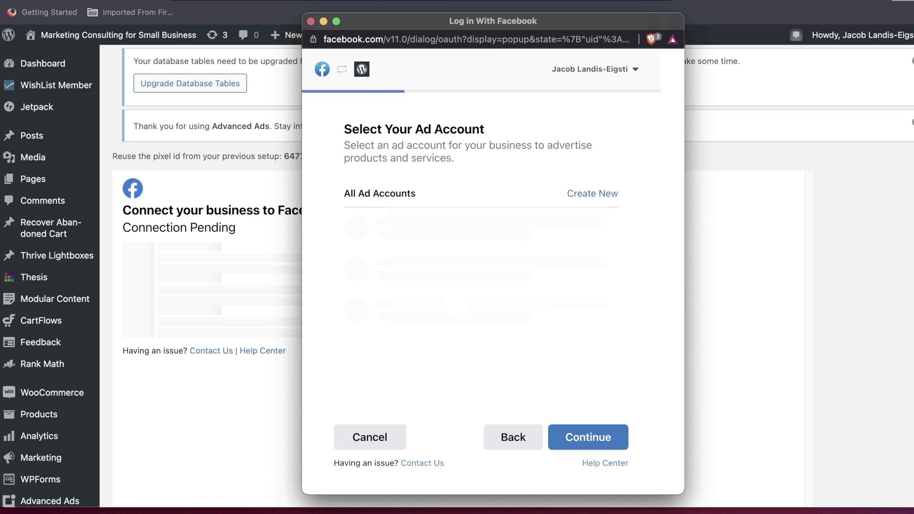
click(609, 439)
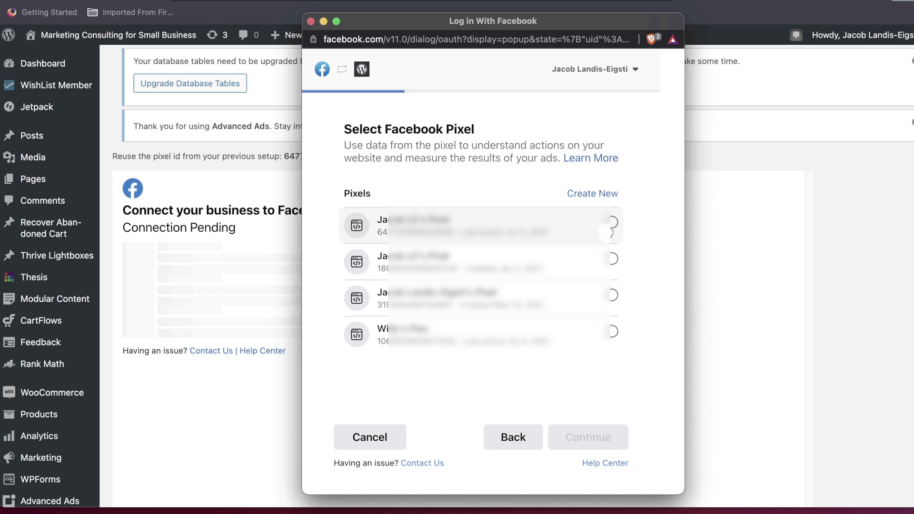
click(612, 223)
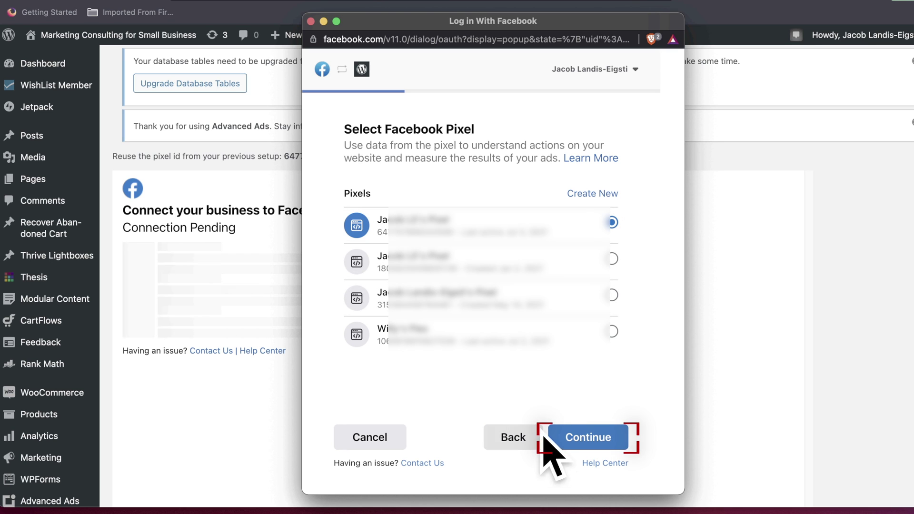
click(588, 439)
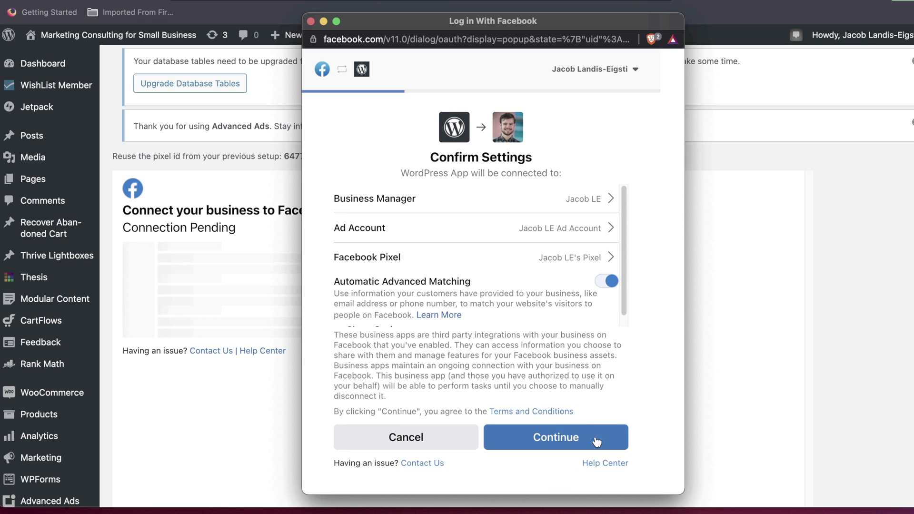
Review advanced matching options, confirm settings, grant business permissions and finish the connection.
scroll(418, 276, down, 1)
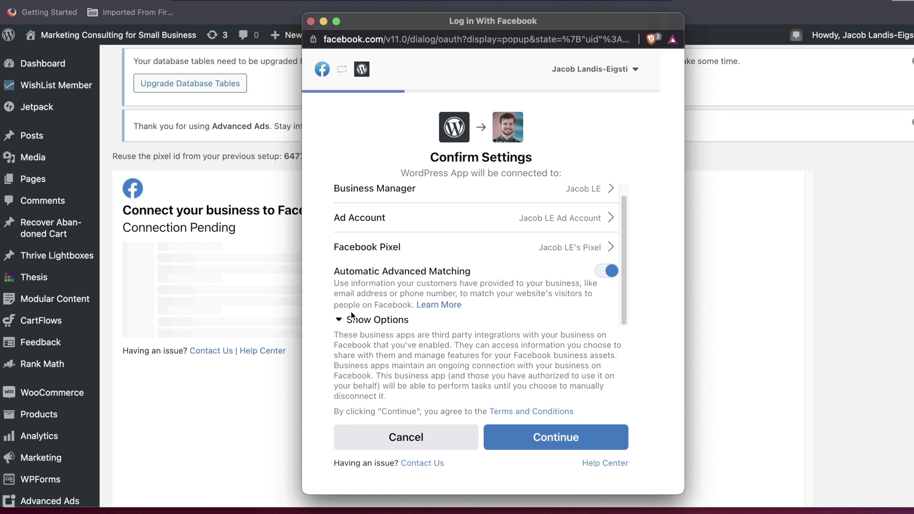
click(343, 322)
scroll(395, 290, down, 5)
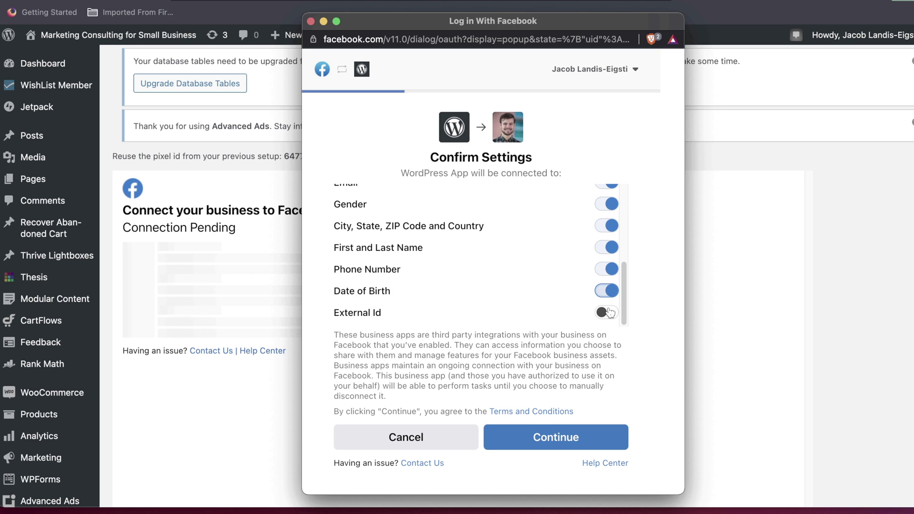
click(569, 446)
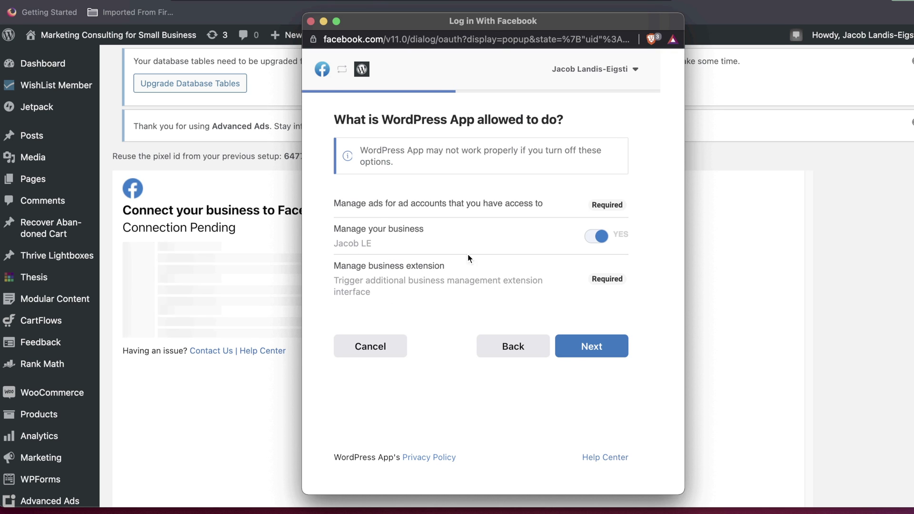
click(602, 345)
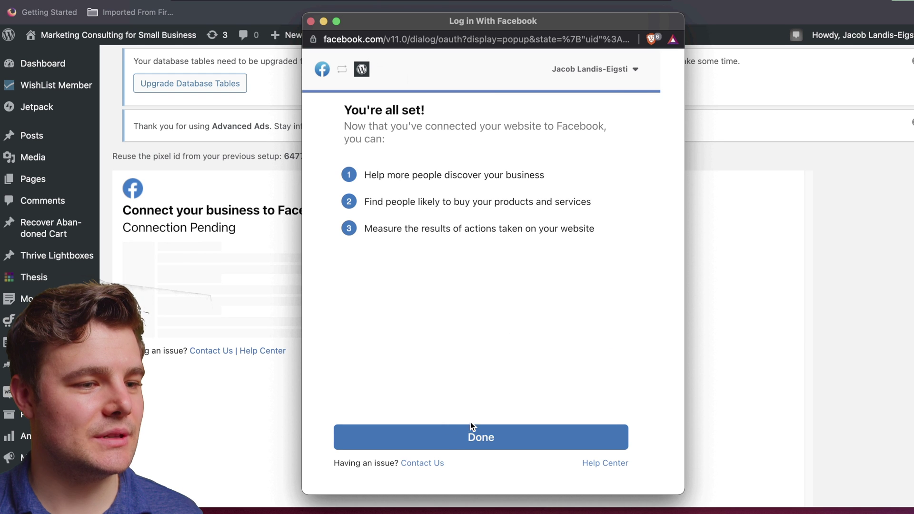
click(440, 437)
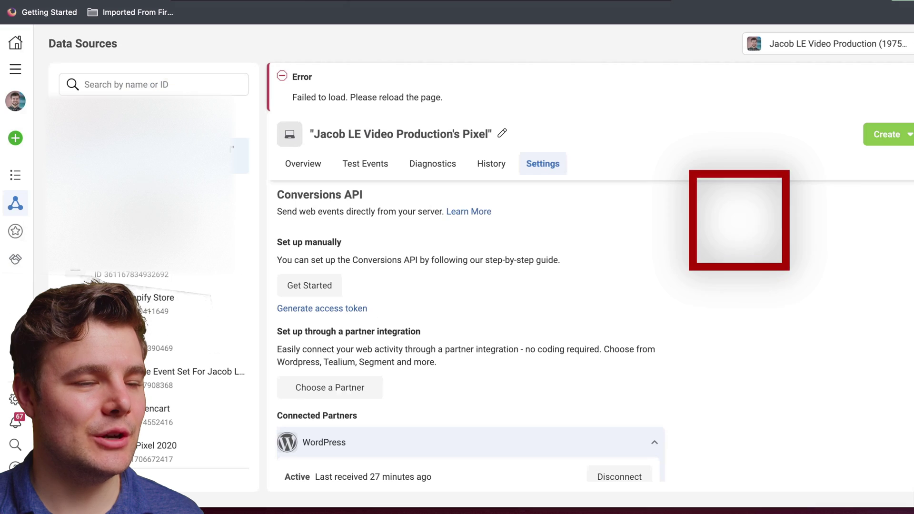
Scroll the pixel's Settings to Connected Partners to see WordPress marked Active.
scroll(492, 202, down, 1)
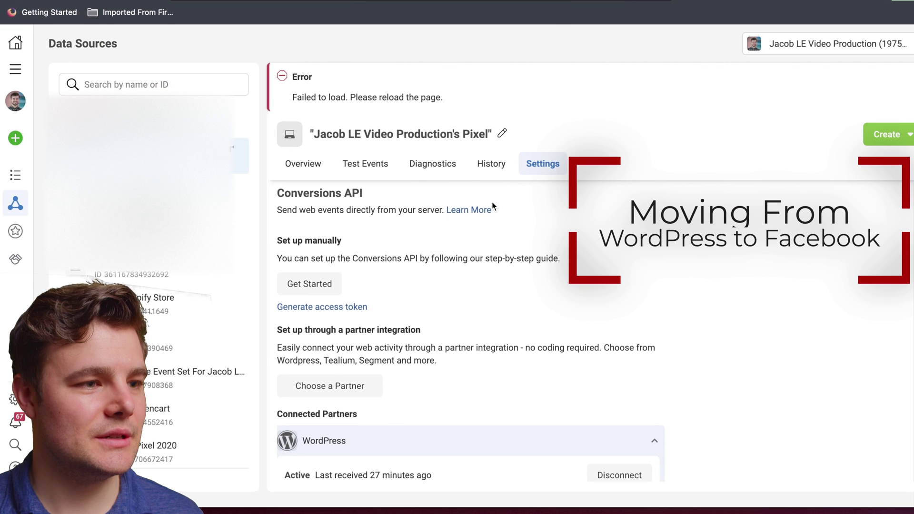
scroll(393, 300, down, 5)
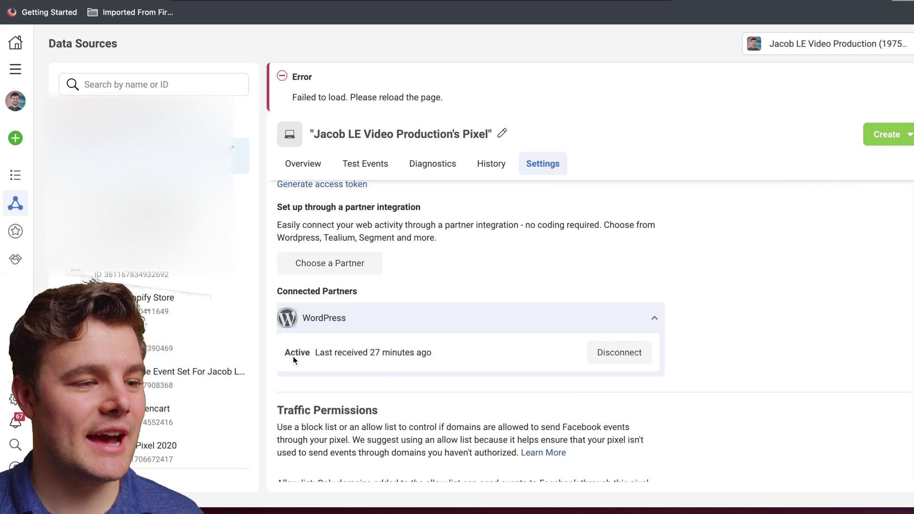
scroll(339, 346, down, 1)
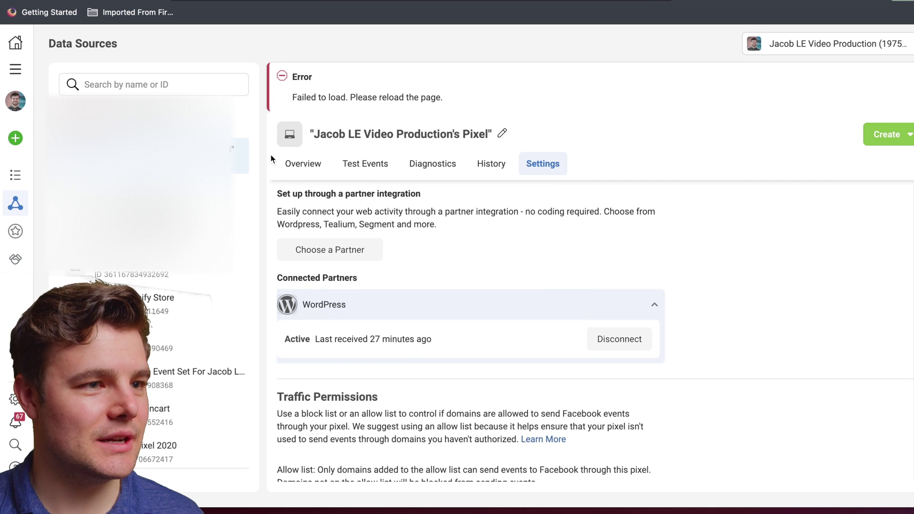